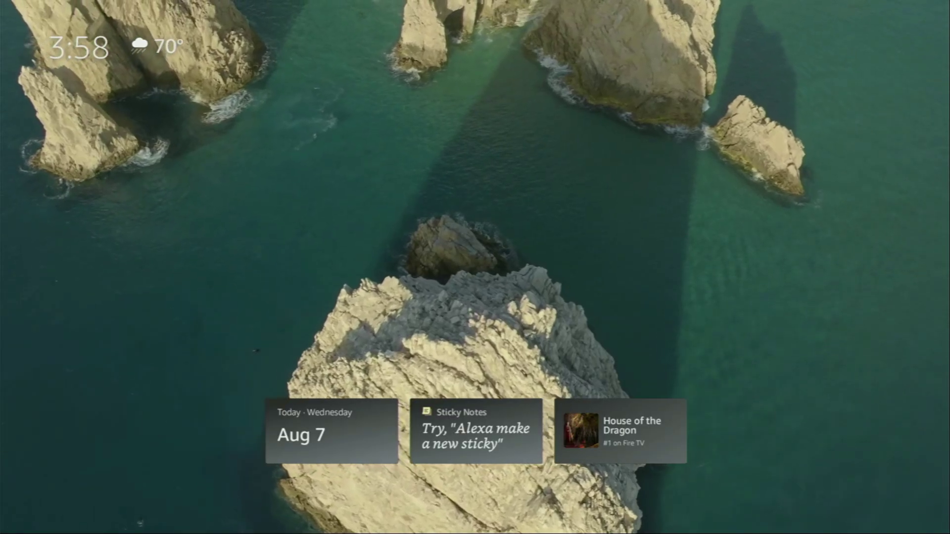
Leave the VPN app, still connected to Poland - Warsaw #170, for the Fire TV home screen
key("Home")
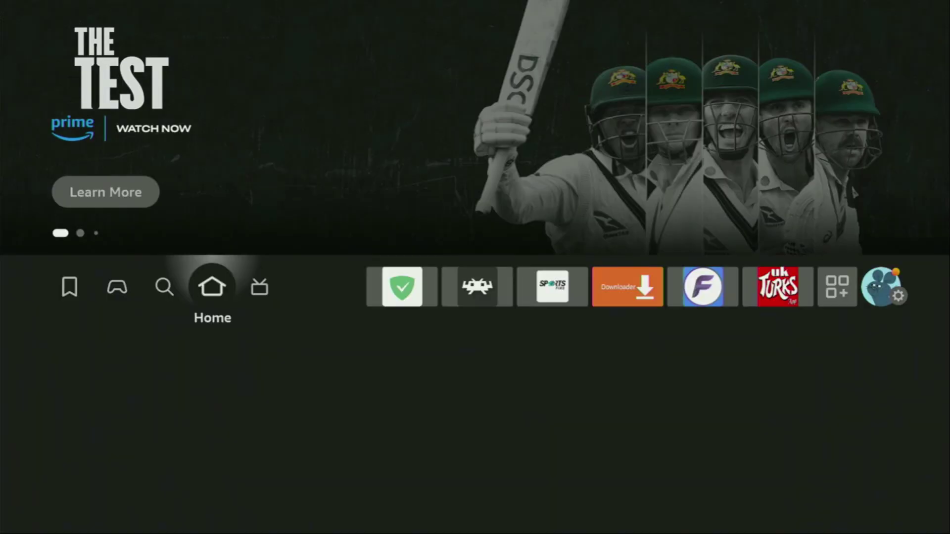
Launch Downloader from the apps row and select its Home section
key("Right")
key("Right")
key("Right")
key("Right")
key("Right")
key("Right")
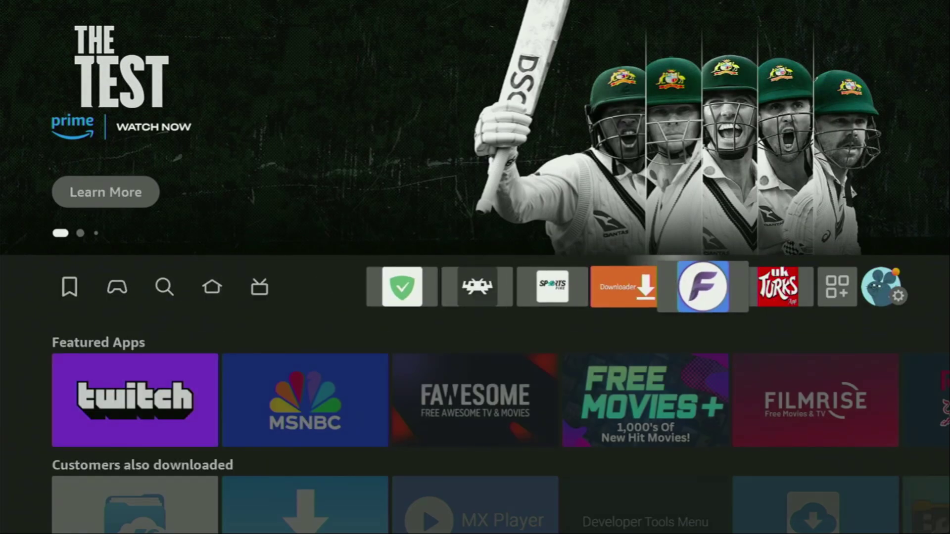
key("Left")
key("Return")
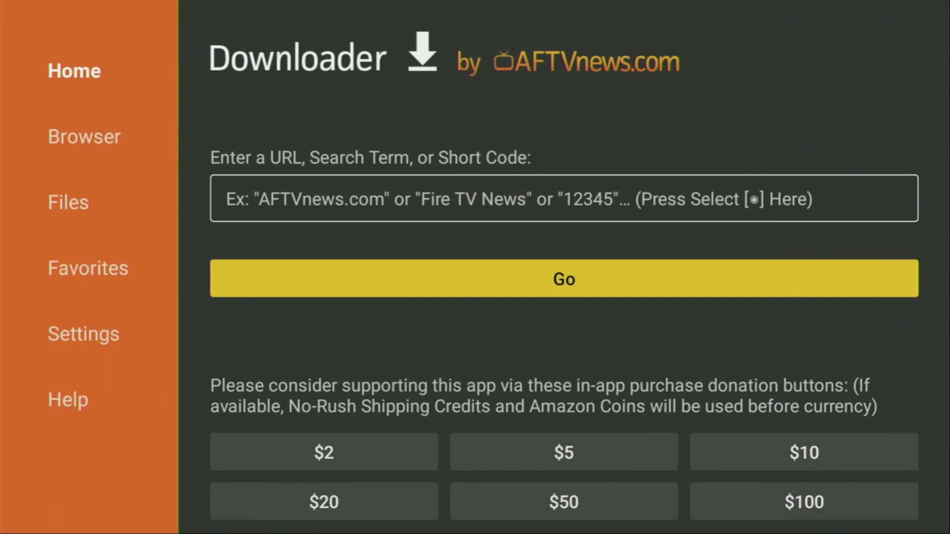
key("Left")
key("Up")
key("Up")
key("Up")
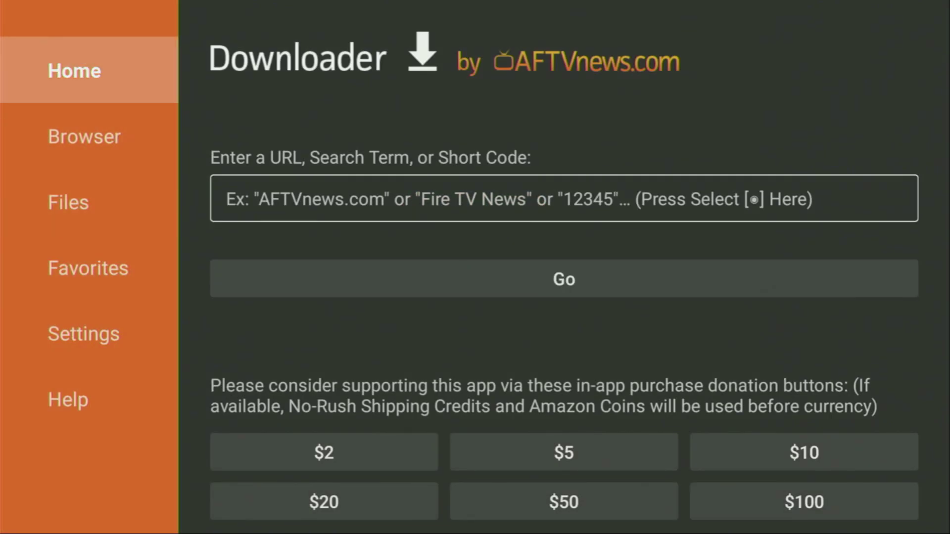
key("Down")
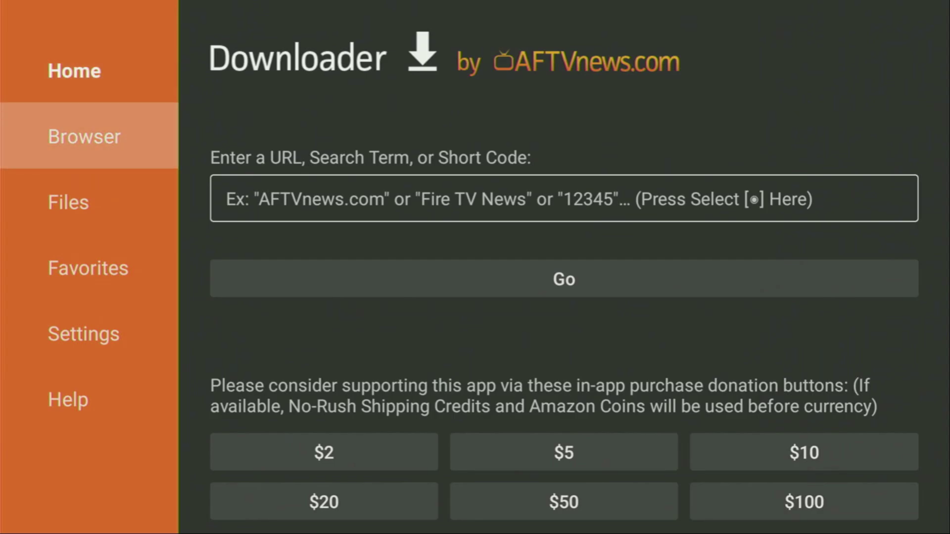
key("Up")
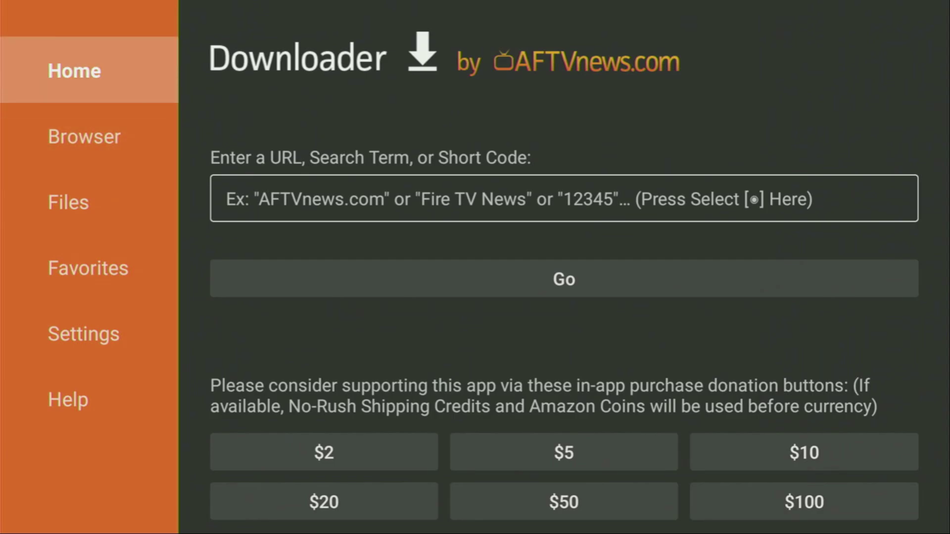
Enter blokada.org in Downloader's URL field using the on-screen keyboard
key("Right")
key("Return")
key("Left")
key("Left")
key("Left")
key("Left")
key("Left")
key("Left")
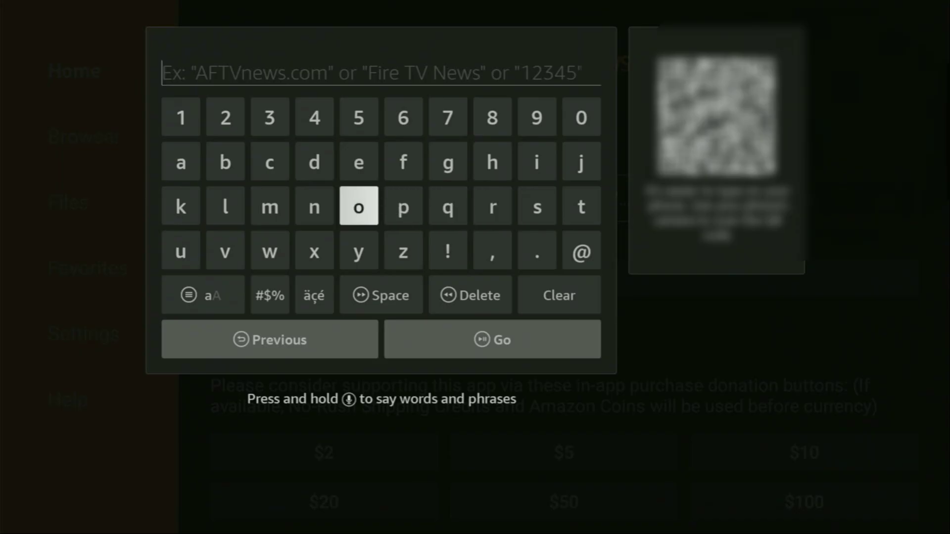
key("Up")
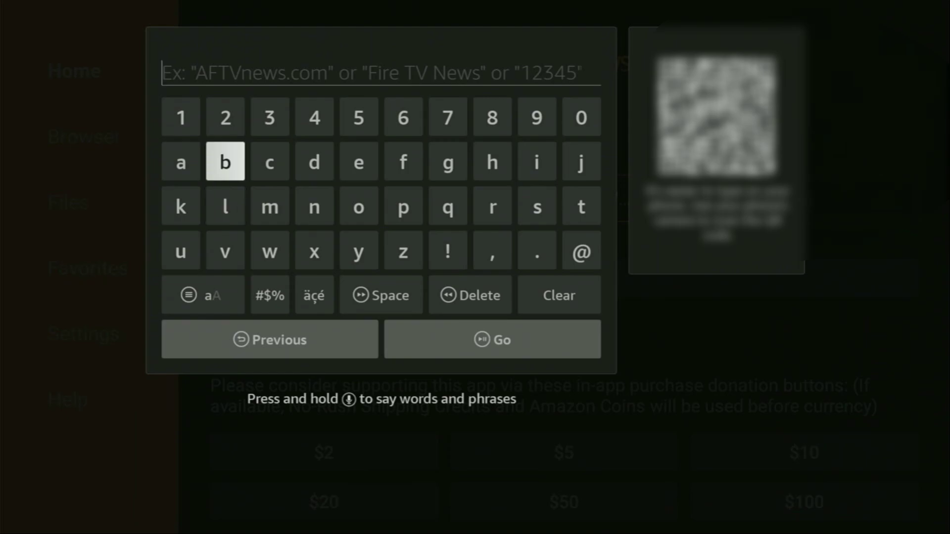
key("Return")
key("Down")
key("Return")
key("Right")
key("Right")
key("Right")
key("Return")
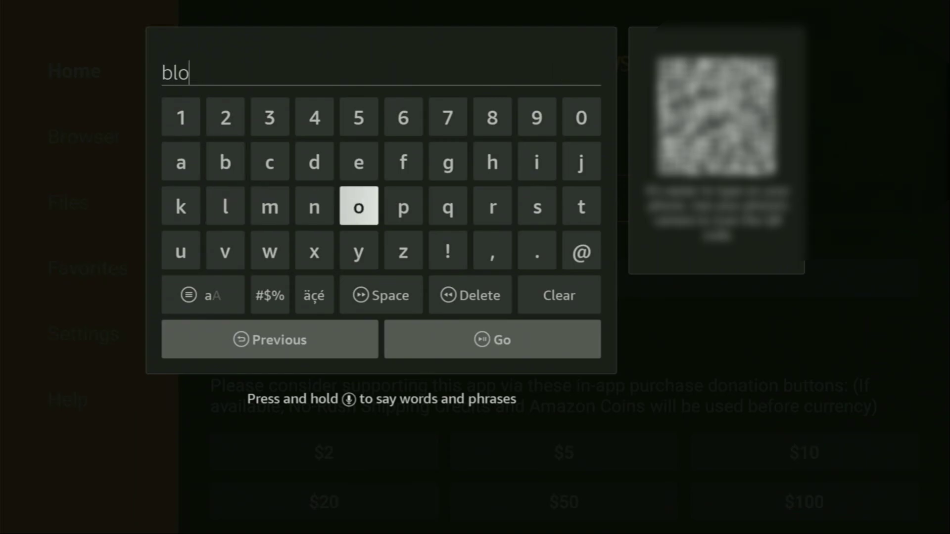
key("Left")
key("Left")
key("Left")
key("Left")
key("Return")
key("Up")
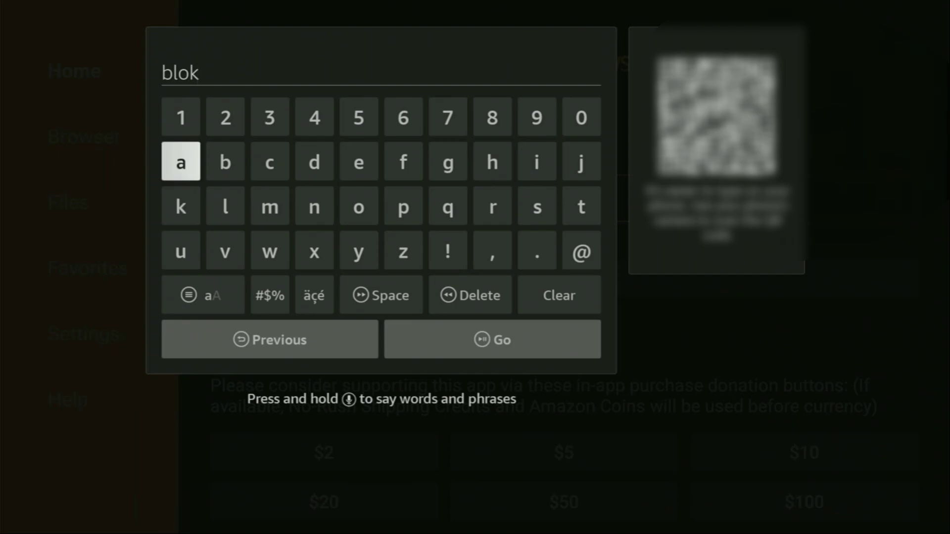
key("Return")
key("Right")
key("Right")
key("Right")
key("Return")
key("Left")
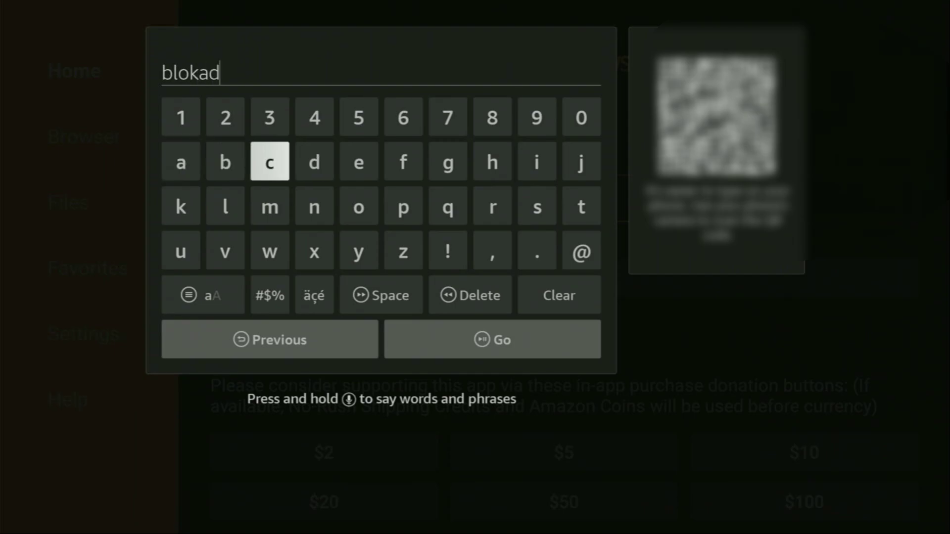
key("Left")
key("Left")
key("Return")
key("Down")
key("Down")
key("Right")
key("Right")
key("Right")
key("Right")
key("Right")
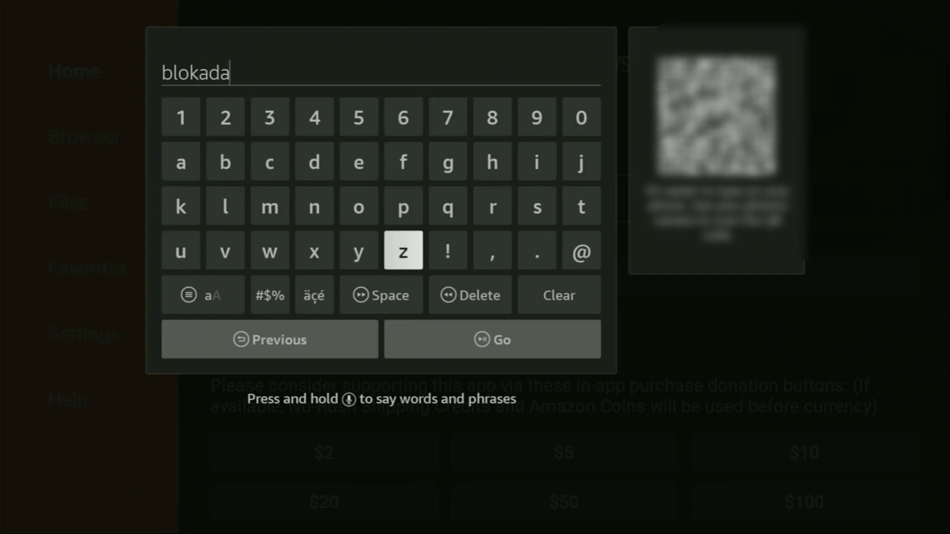
key("Right")
key("Right")
key("Right")
key("Return")
key("Up")
key("Left")
key("Left")
key("Left")
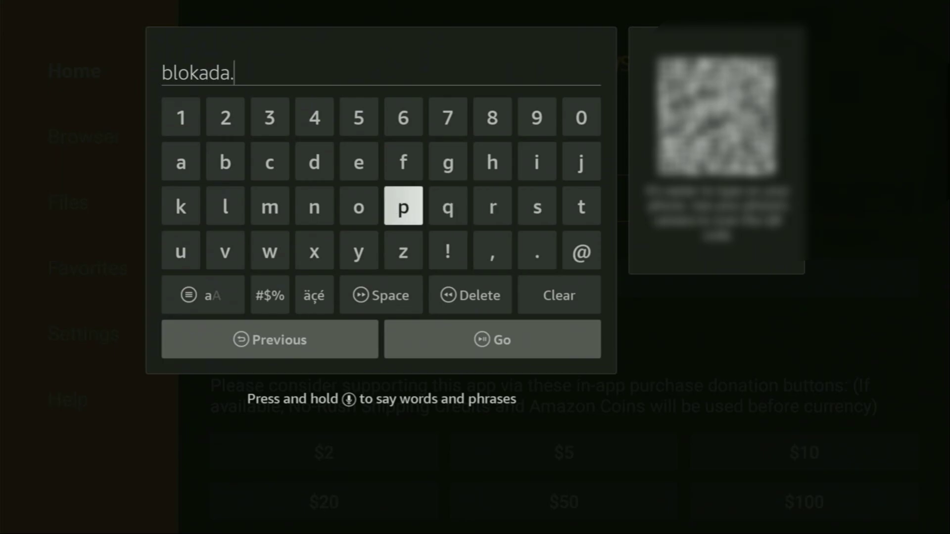
key("Left")
key("Return")
key("Right")
key("Right")
key("Right")
key("Return")
key("Up")
key("Left")
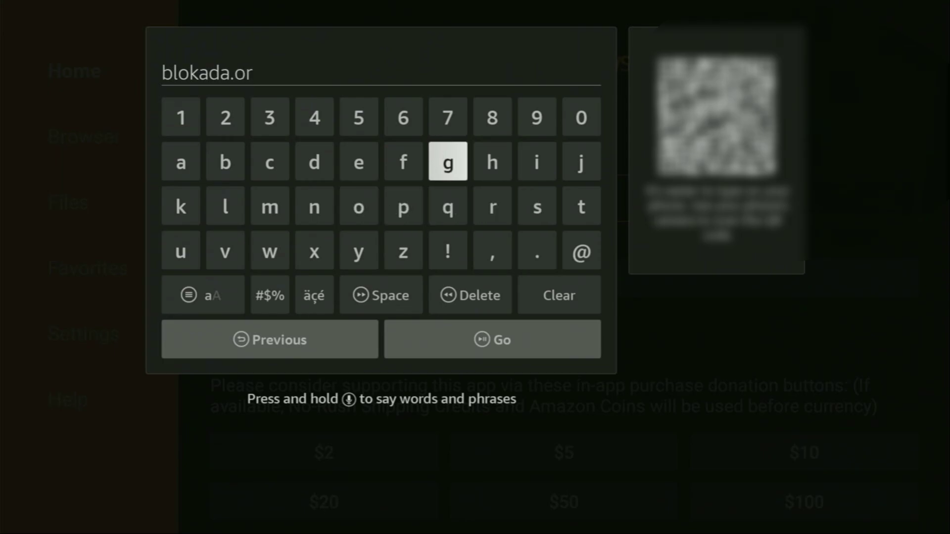
key("Return")
Submit the blokada.org address to load the site
key("Down")
key("Down")
key("Down")
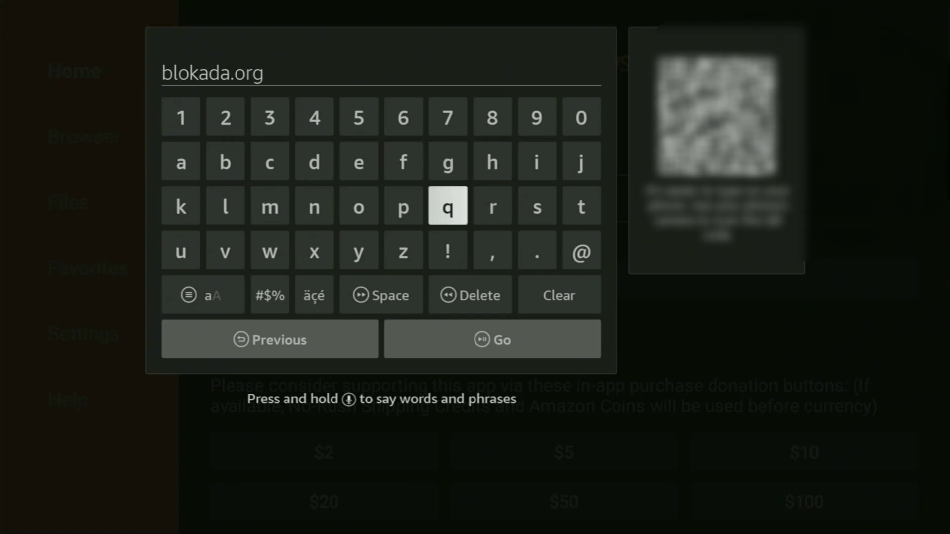
key("Down")
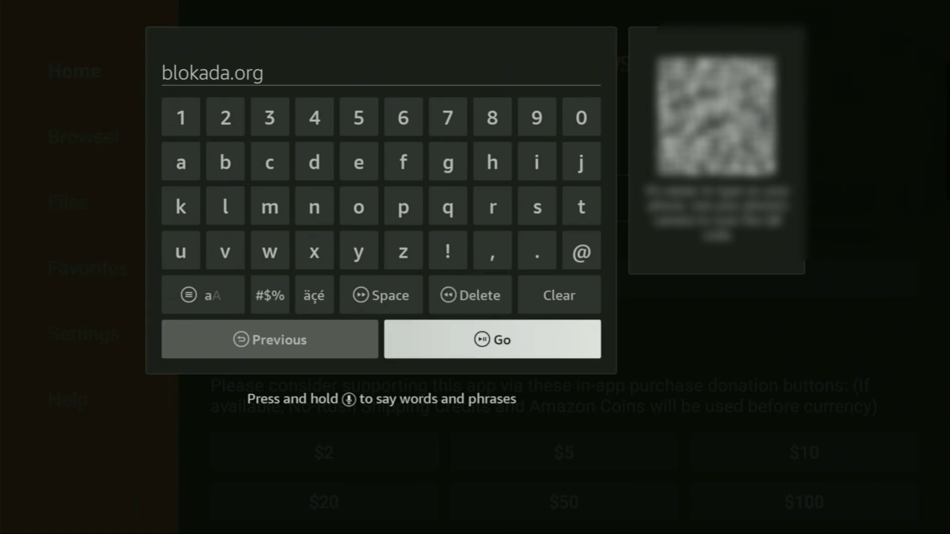
key("Return")
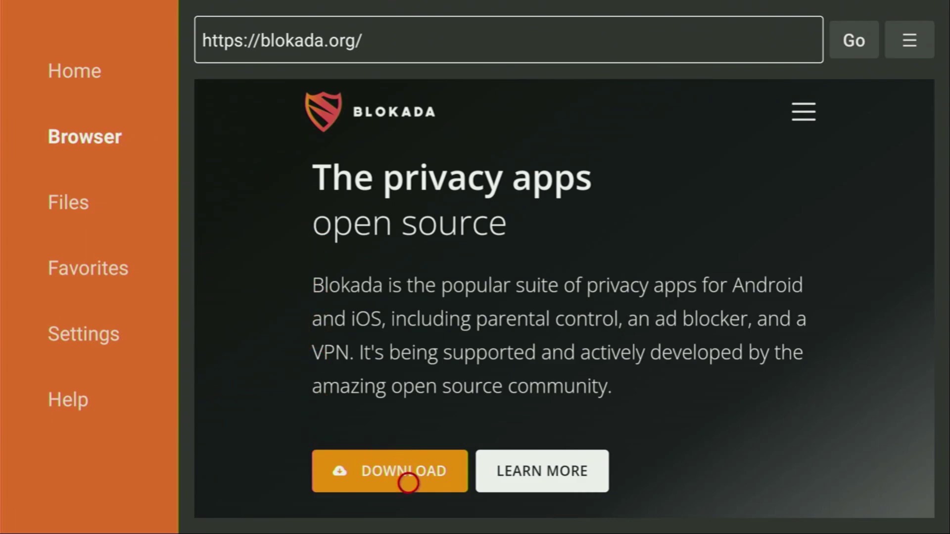
Download the Blokada 5 .APK from blokada.org's Android download section
left_click(408, 482)
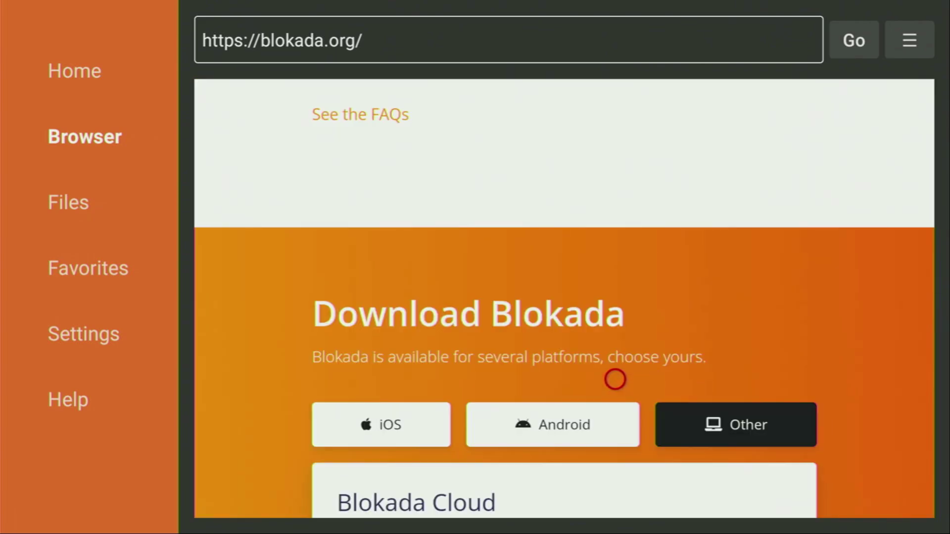
left_click(546, 414)
scroll(546, 413, "down", 10)
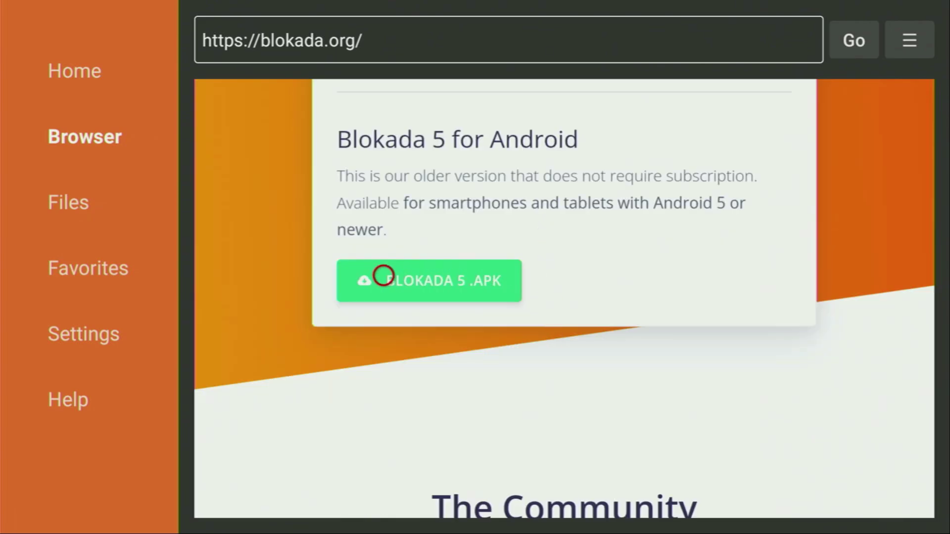
left_click(466, 275)
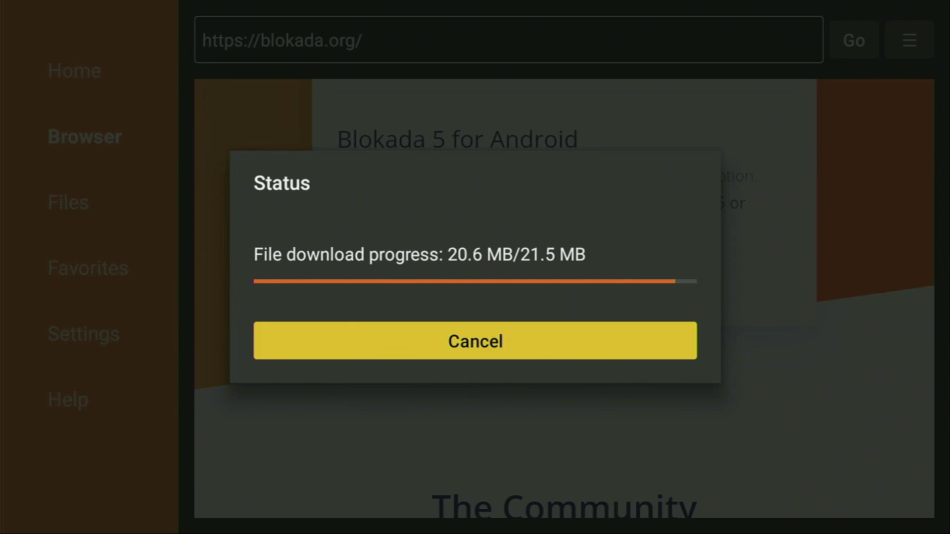
Install the downloaded Blokada 5 APK and finish without launching it
key("Return")
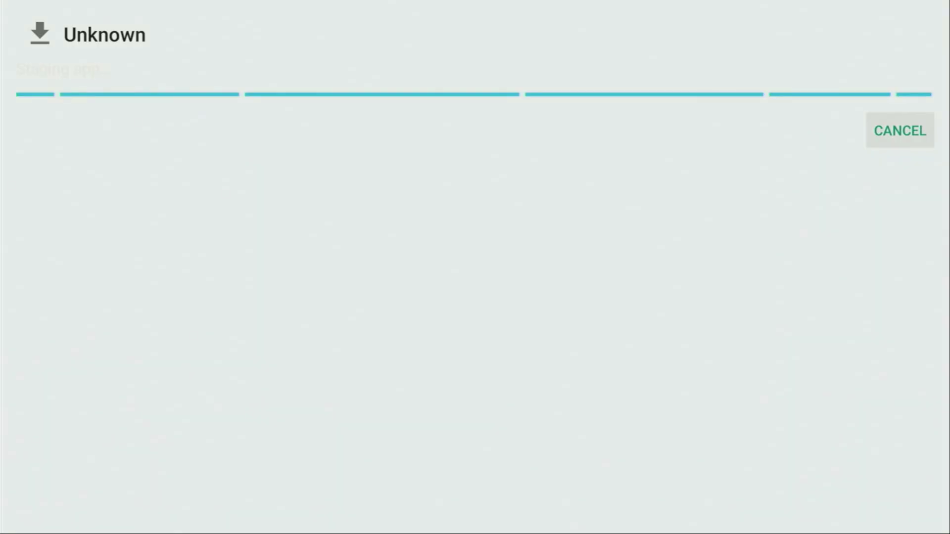
key("Right")
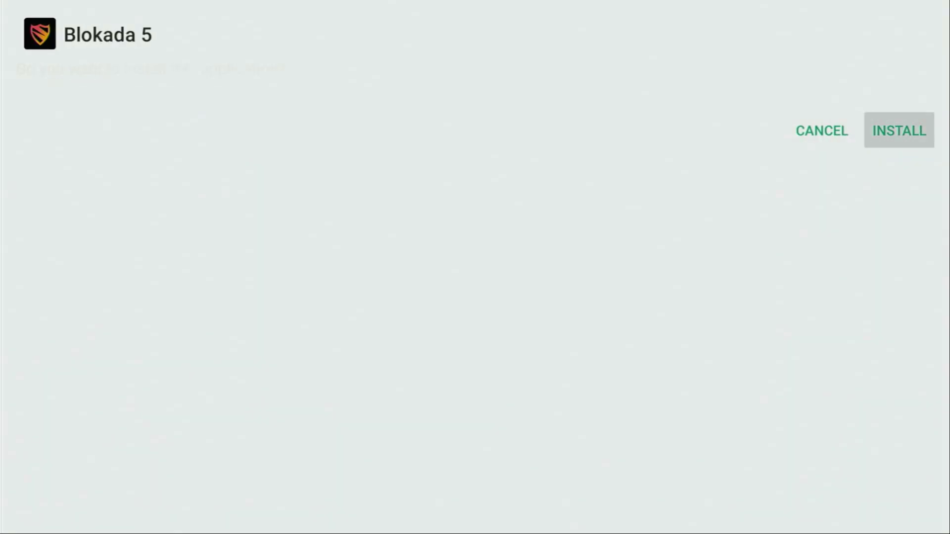
key("Return")
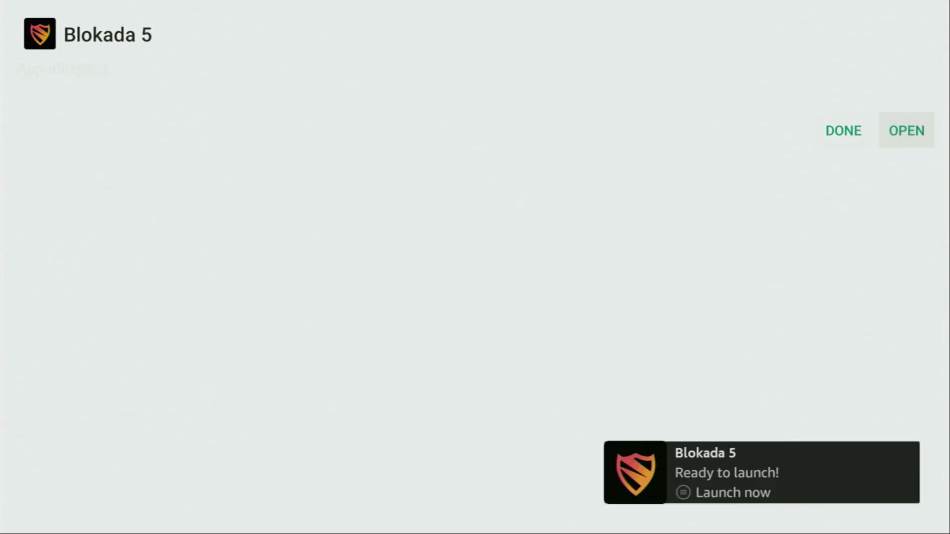
key("Left")
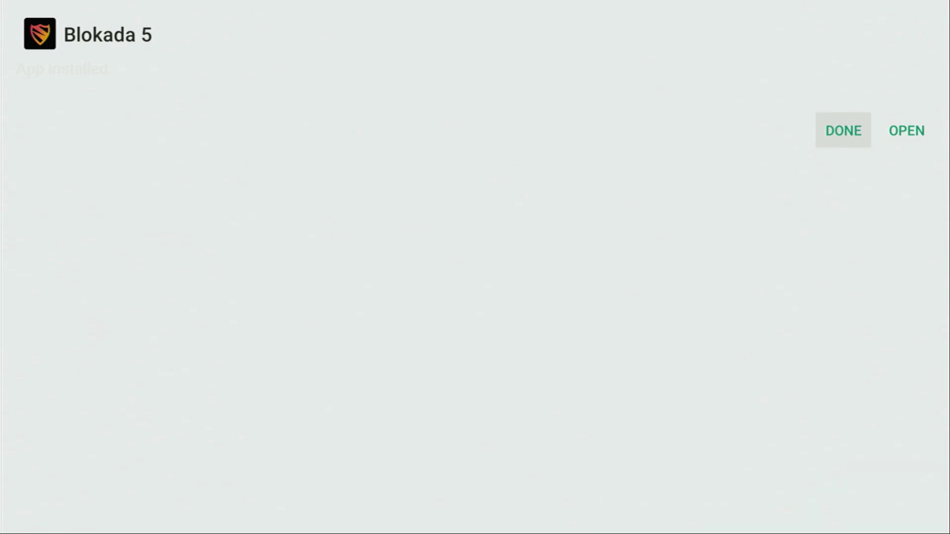
key("Return")
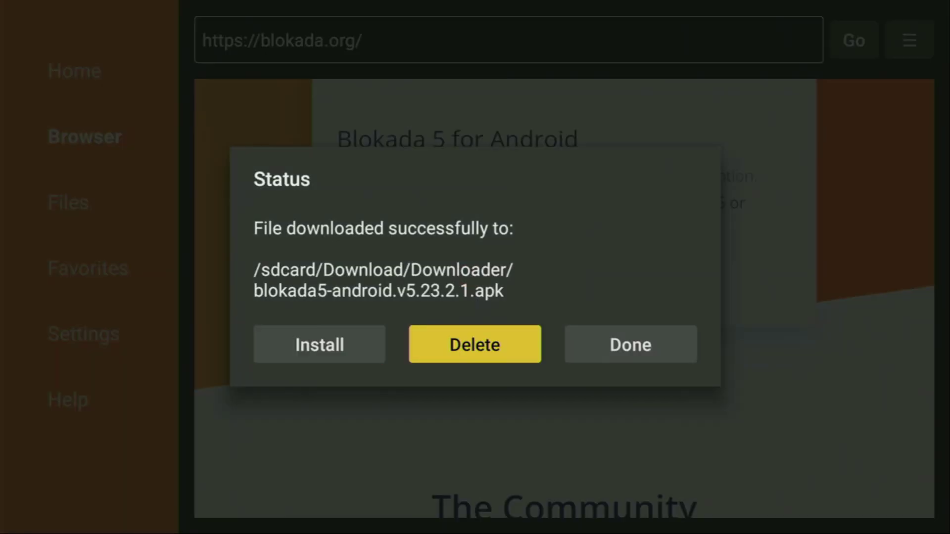
Delete the downloaded Blokada APK file and return to the Fire TV home screen
key("Return")
key("Left")
key("Return")
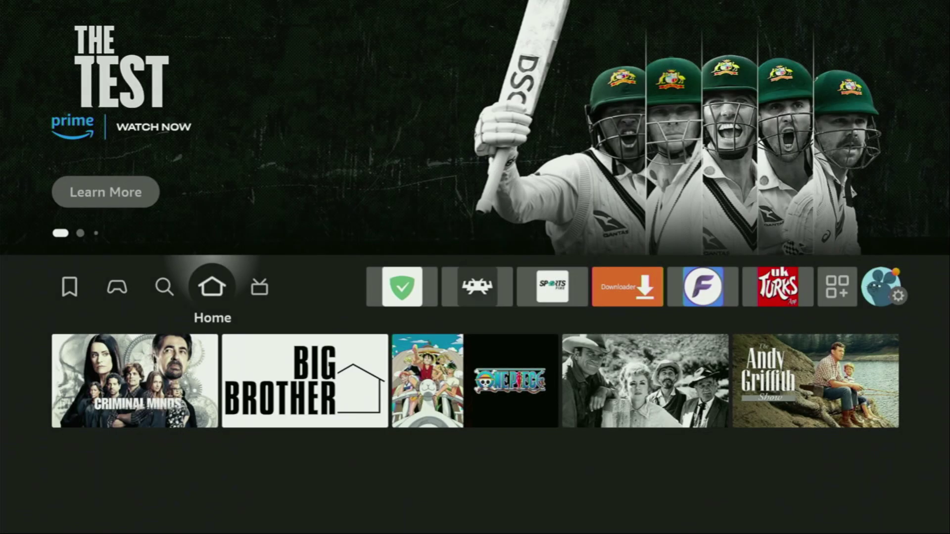
key("Right")
key("Right")
key("Right")
key("Right")
key("Right")
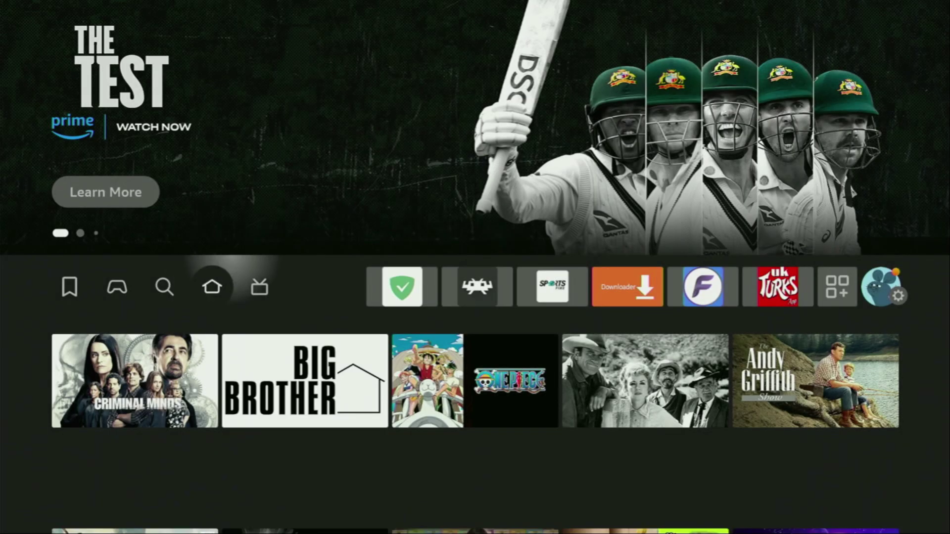
Move Blokada 5 to the front of Your Apps & Channels
key("Right")
key("Right")
key("Right")
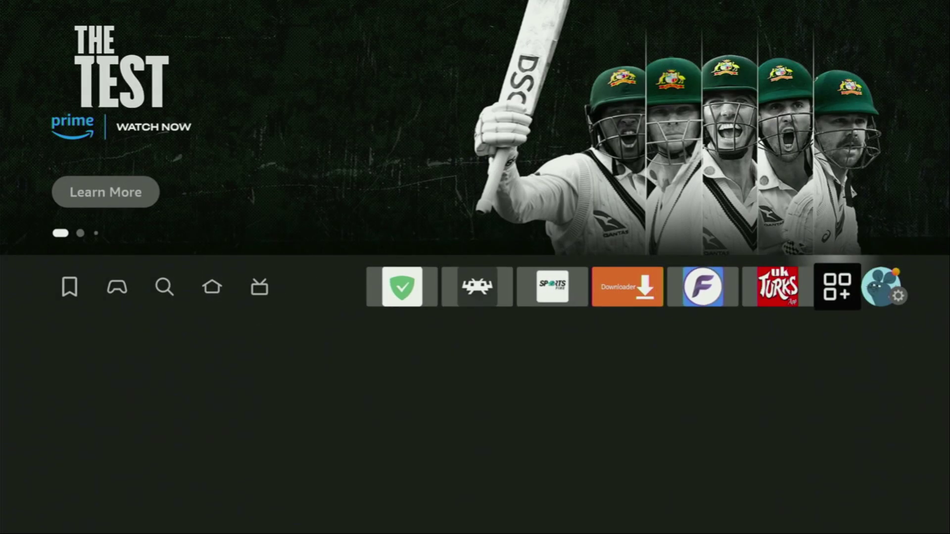
key("Return")
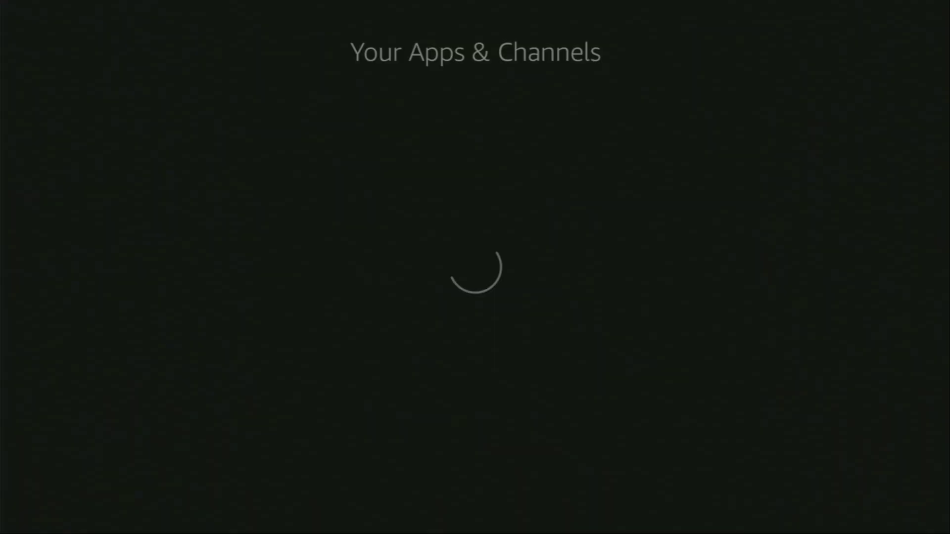
key("Down")
key("Down")
key("Down")
key("Down")
key("Down")
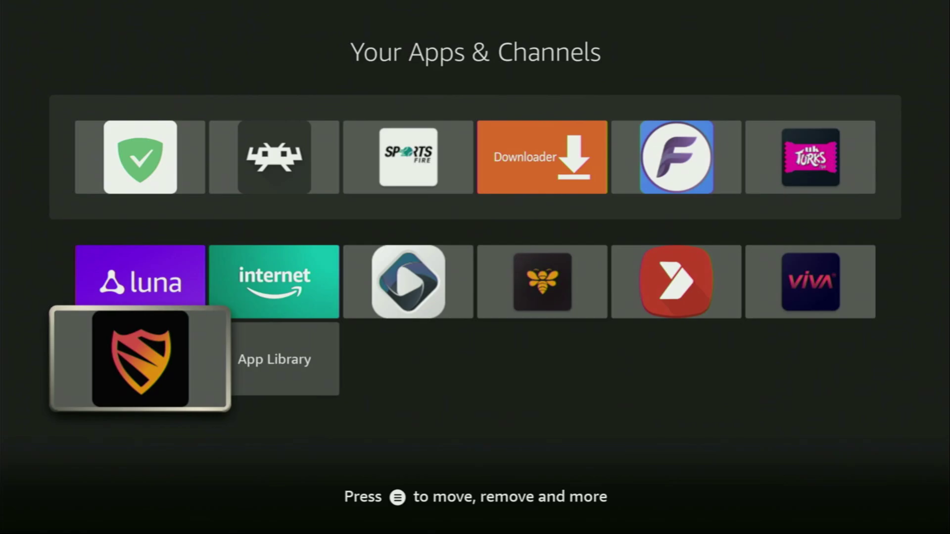
key("Menu")
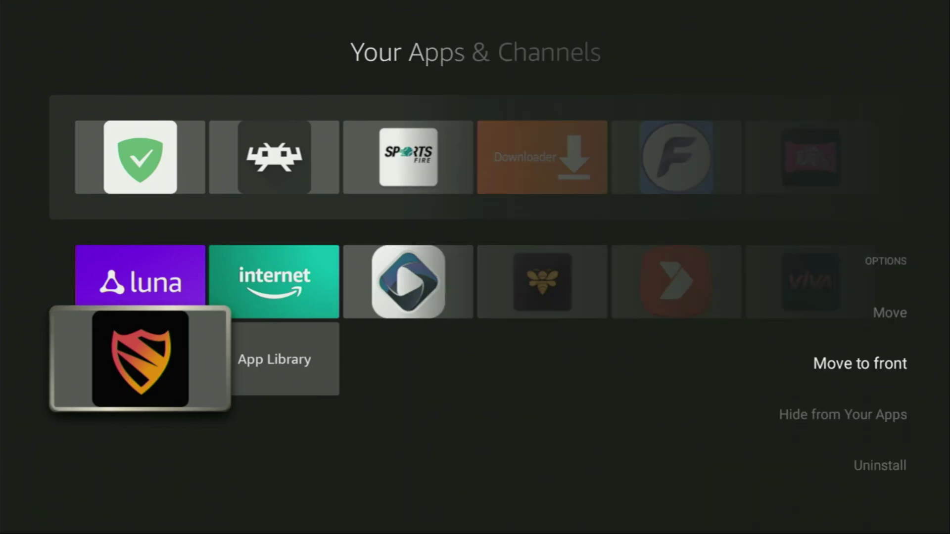
key("Return")
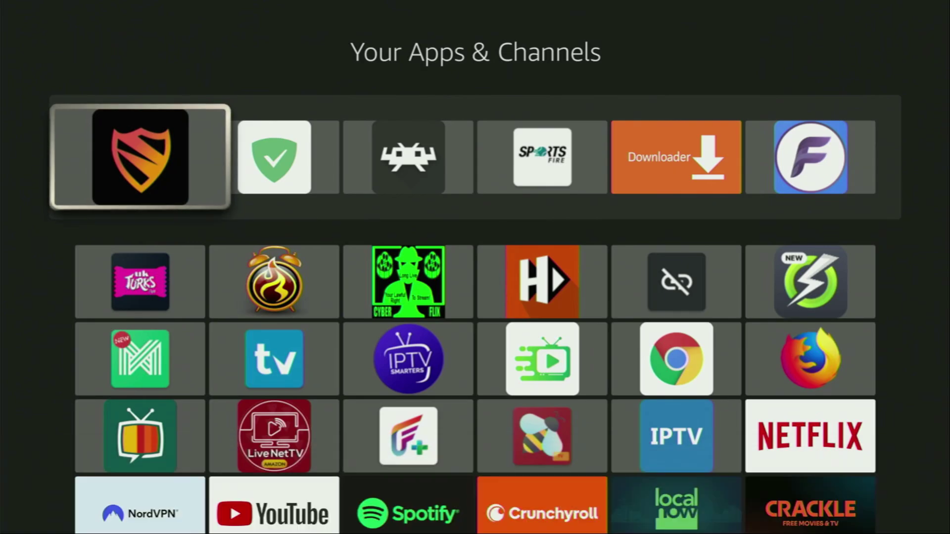
Launch Blokada 5, switch on ad blocking and allow its VPN connection request
key("Return")
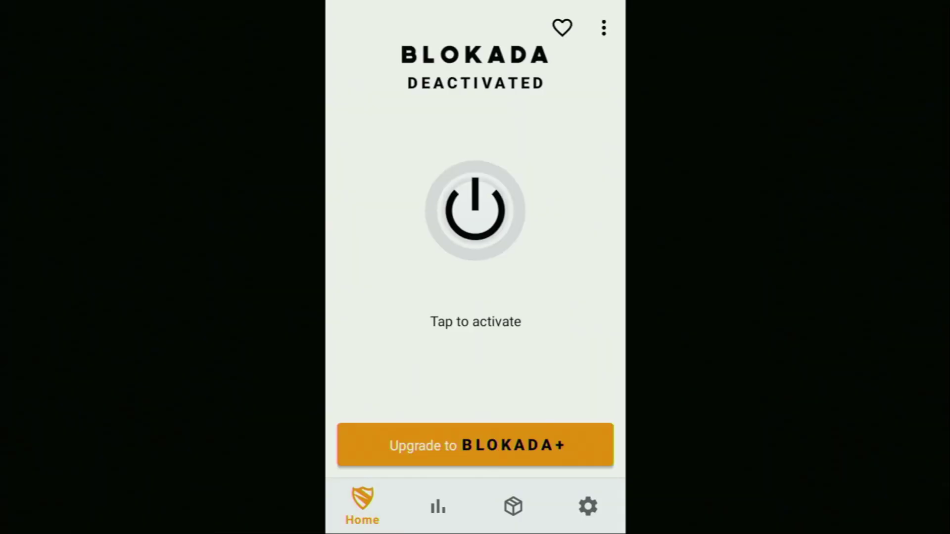
key("Up")
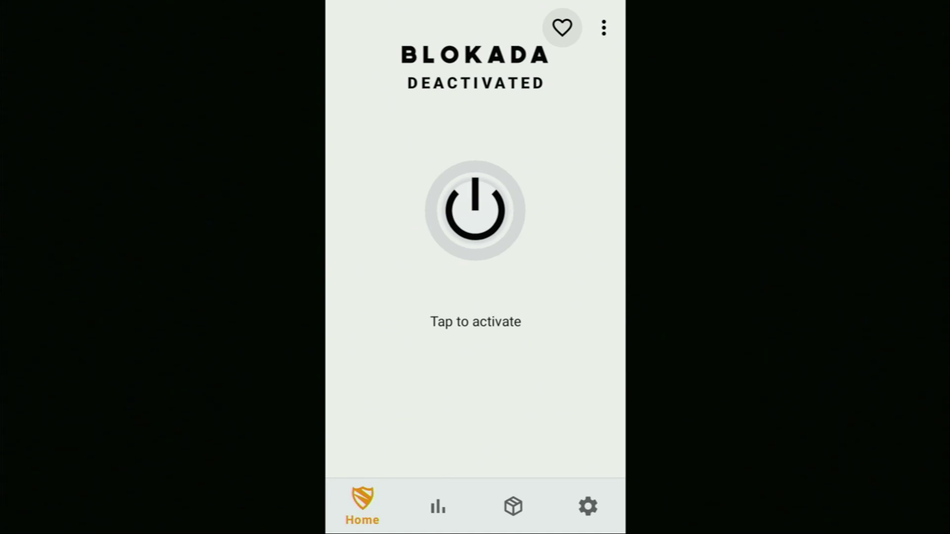
key("Down")
key("Return")
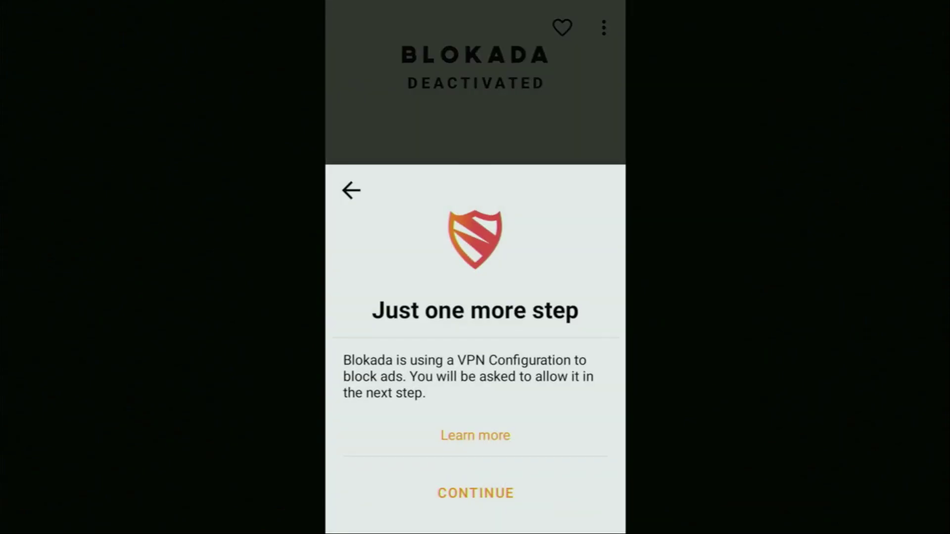
key("Down")
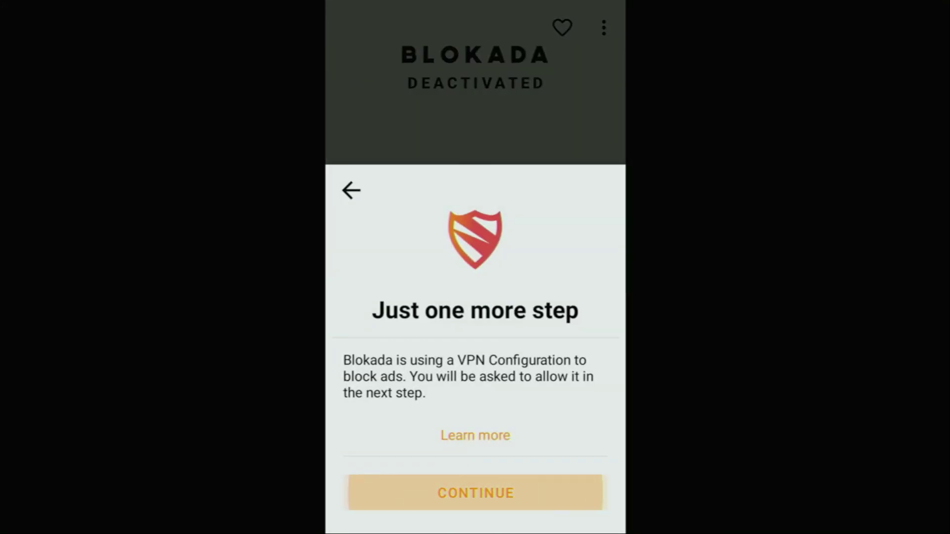
key("Return")
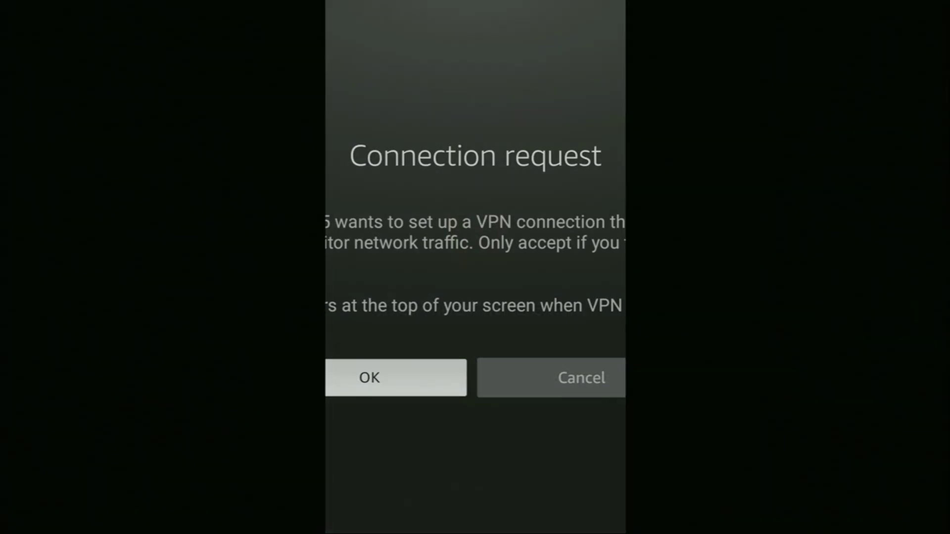
key("Return")
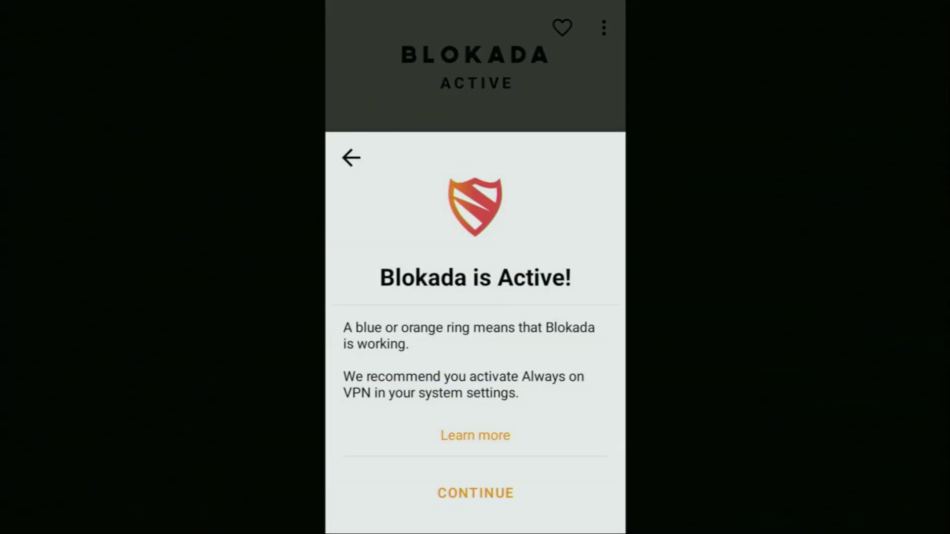
key("Down")
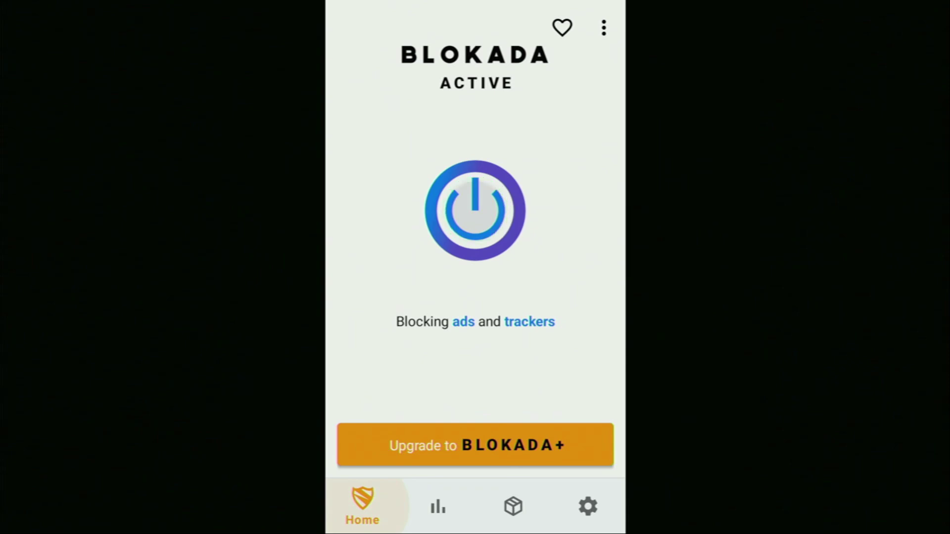
left_click(513, 506)
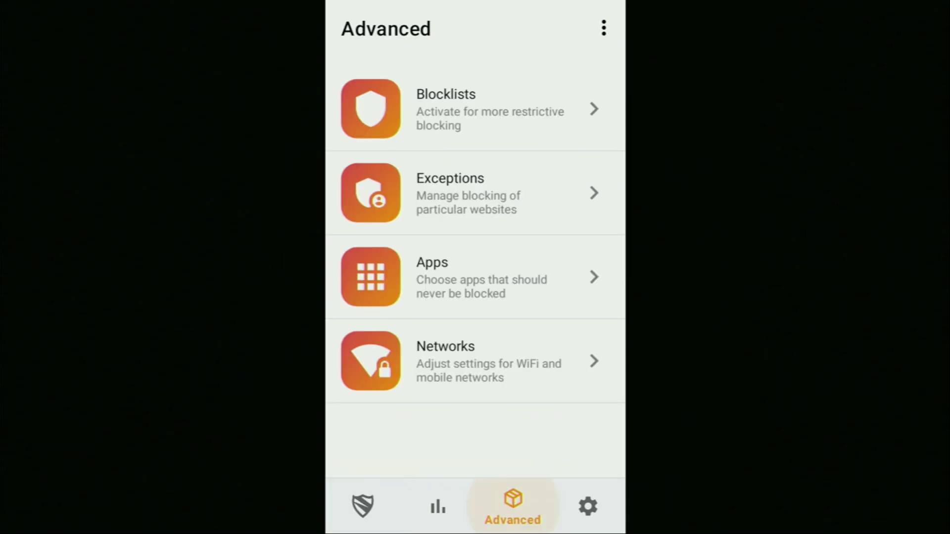
left_click(438, 506)
left_click(513, 506)
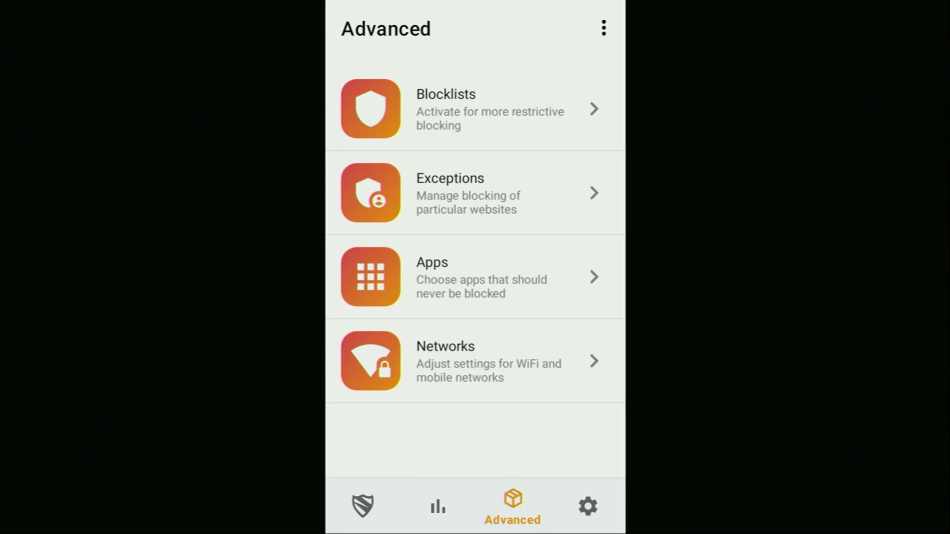
left_click(362, 505)
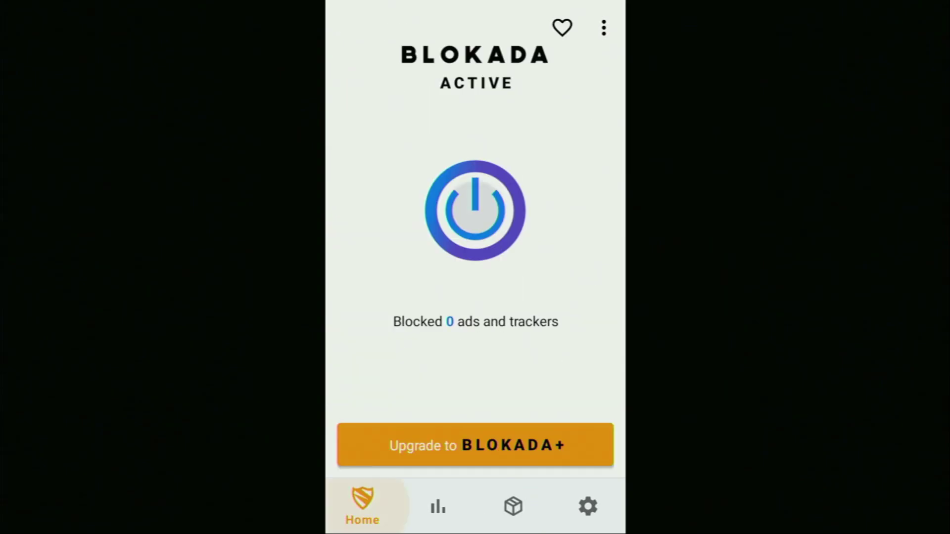